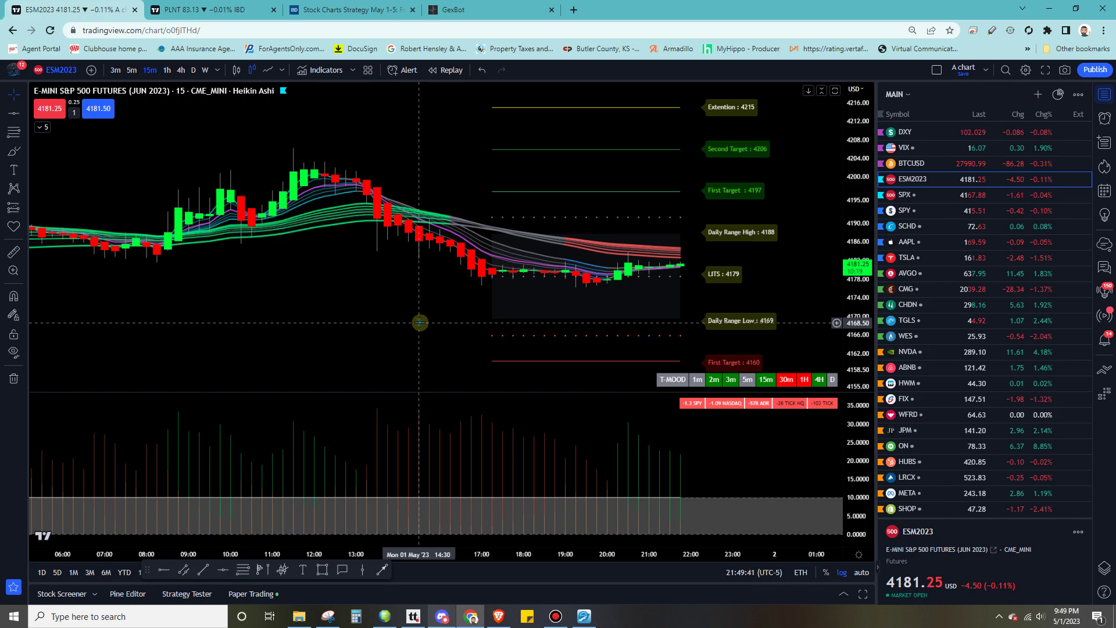
Step: Switch the ESM2023 Heikin Ashi chart from 15-minute to 5-minute candles with the 5 interval shortcut
key("5")
key("Return")
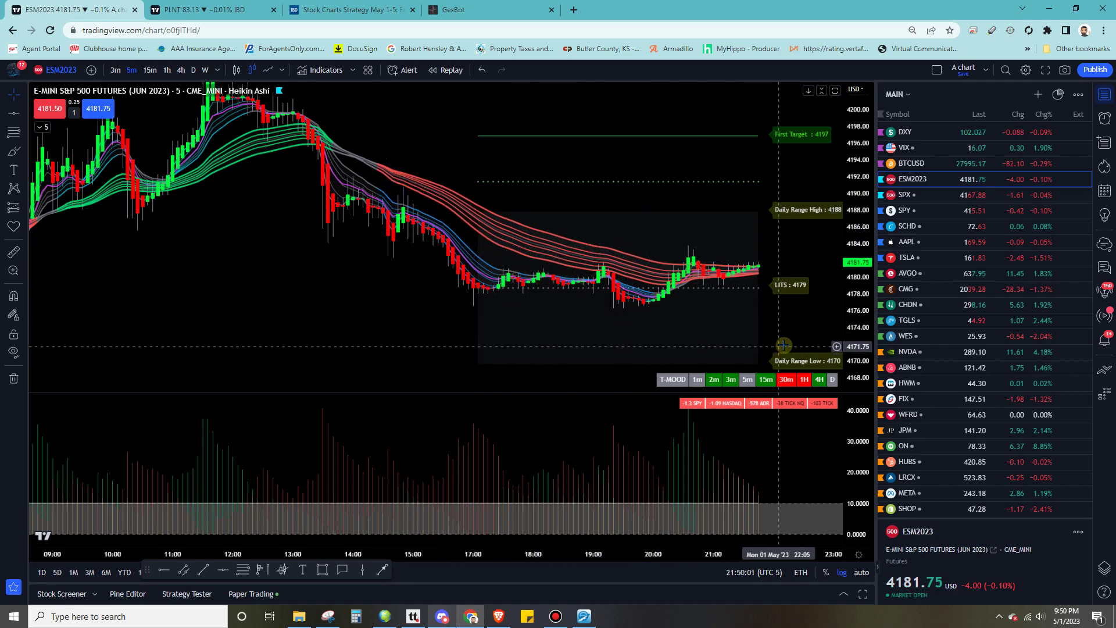
Step: Rescale and pan the 5-minute chart so levels from 4233 down to 4142 are all visible
left_click_drag(841, 318, 839, 334)
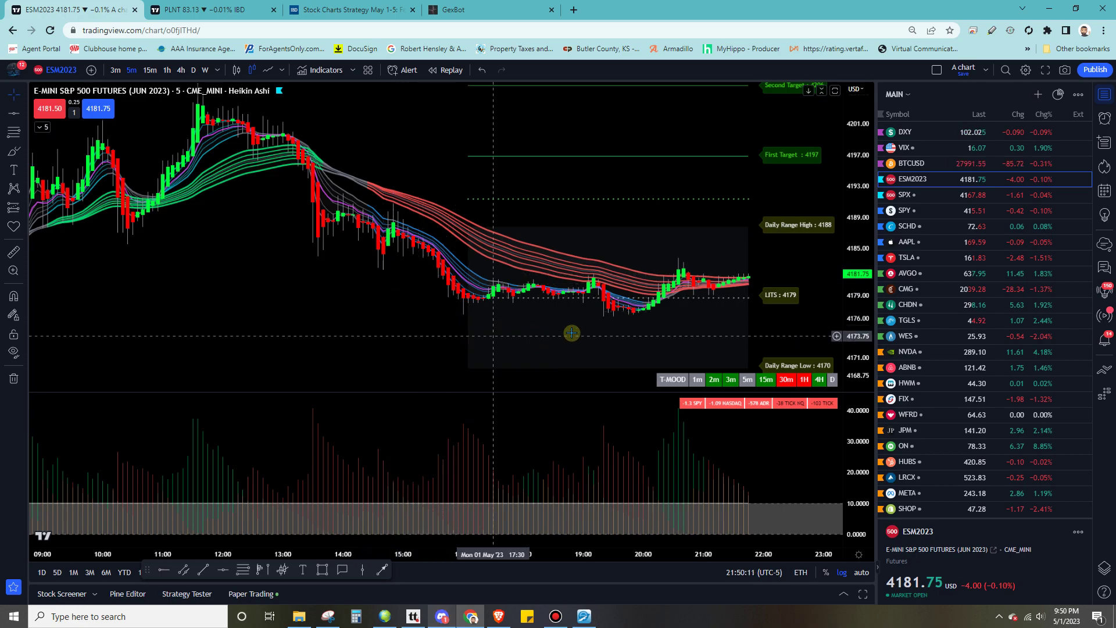
left_click_drag(851, 254, 860, 210)
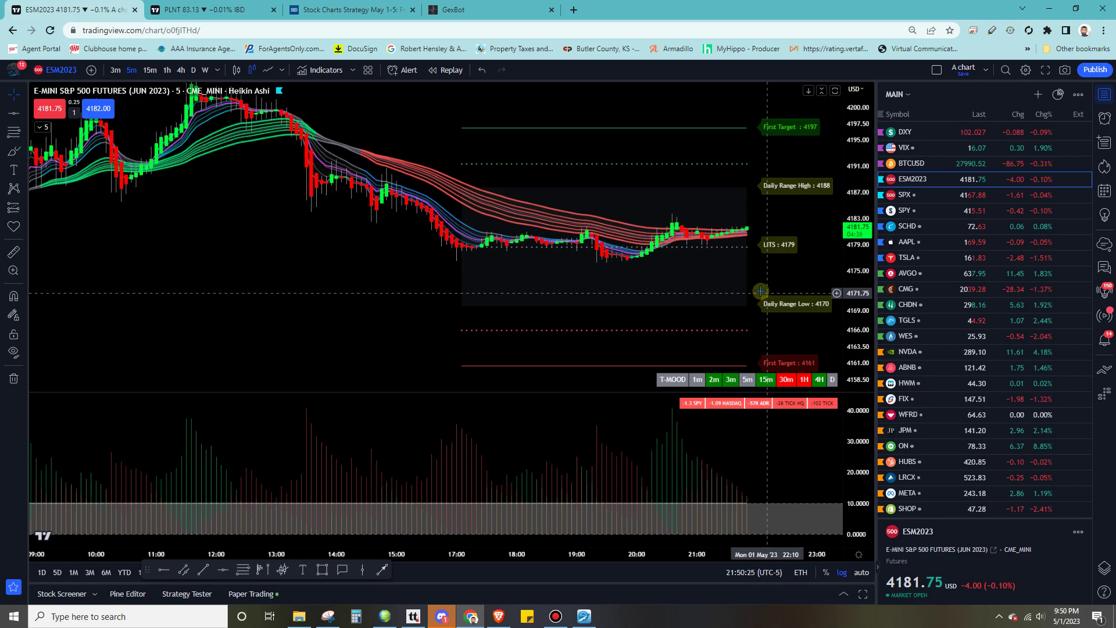
left_click_drag(784, 273, 776, 290)
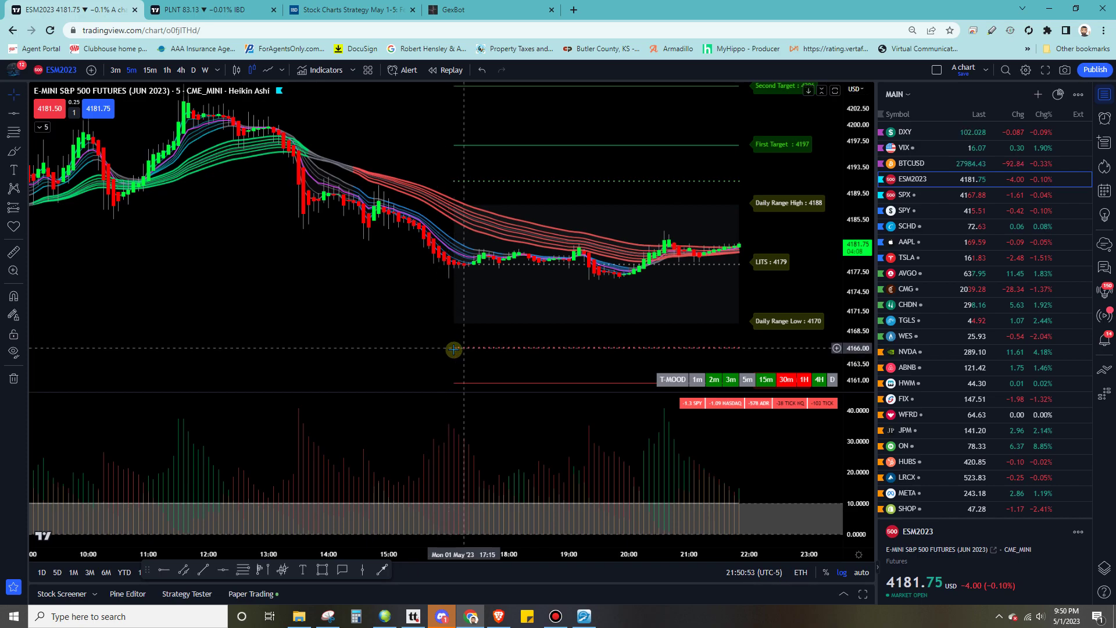
double_click(837, 336)
left_click_drag(837, 336, 819, 330)
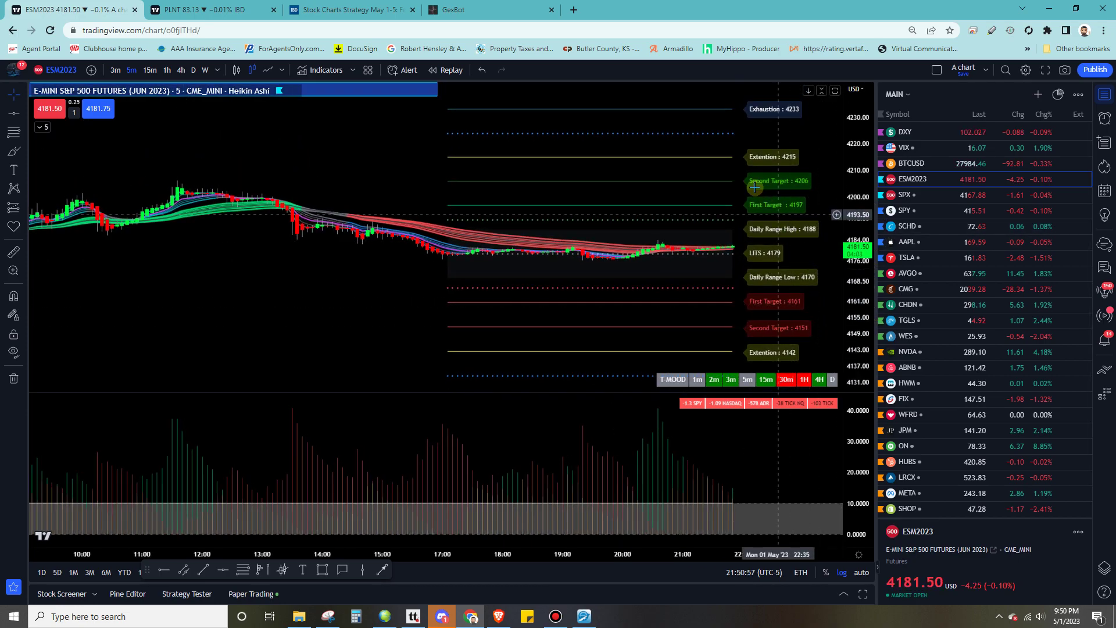
left_click_drag(853, 278, 854, 215)
left_click_drag(855, 166, 854, 148)
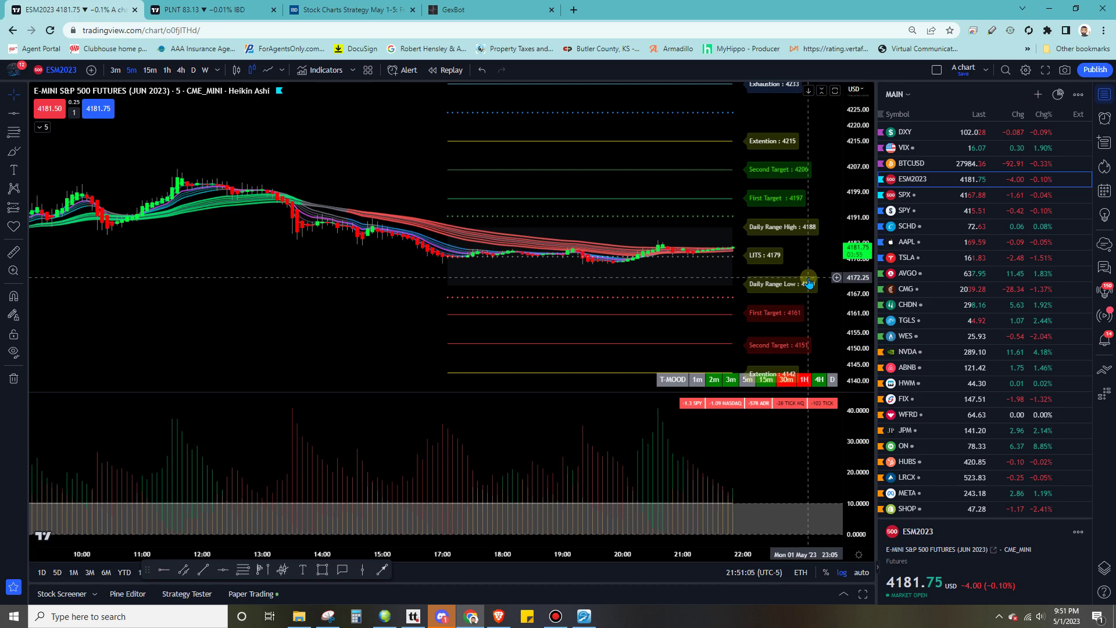
left_click_drag(854, 308, 854, 189)
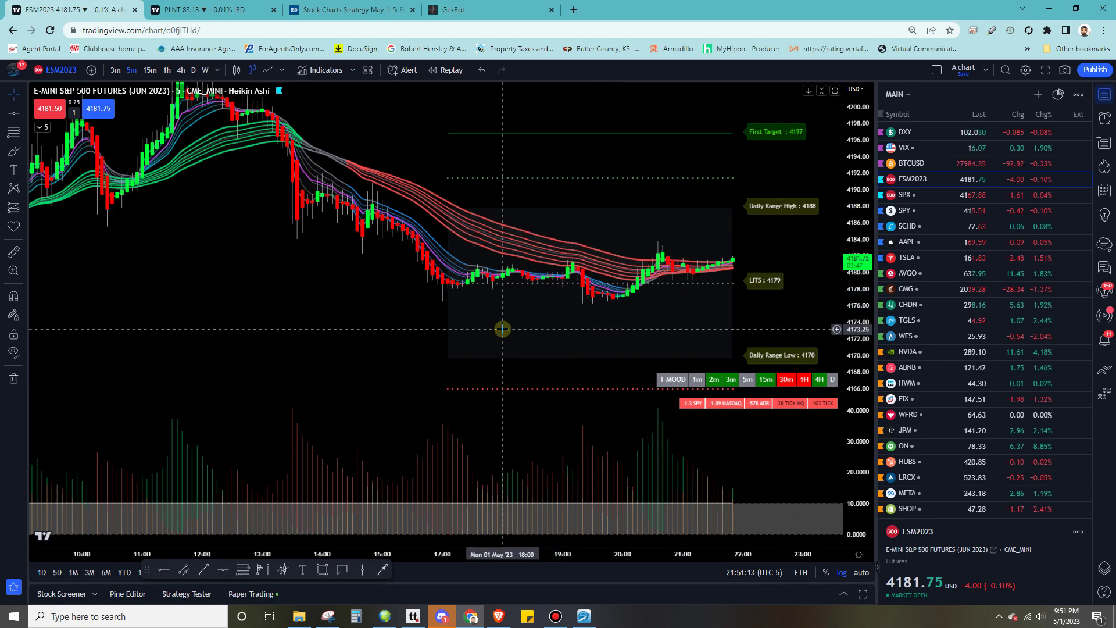
left_click_drag(854, 232, 855, 346)
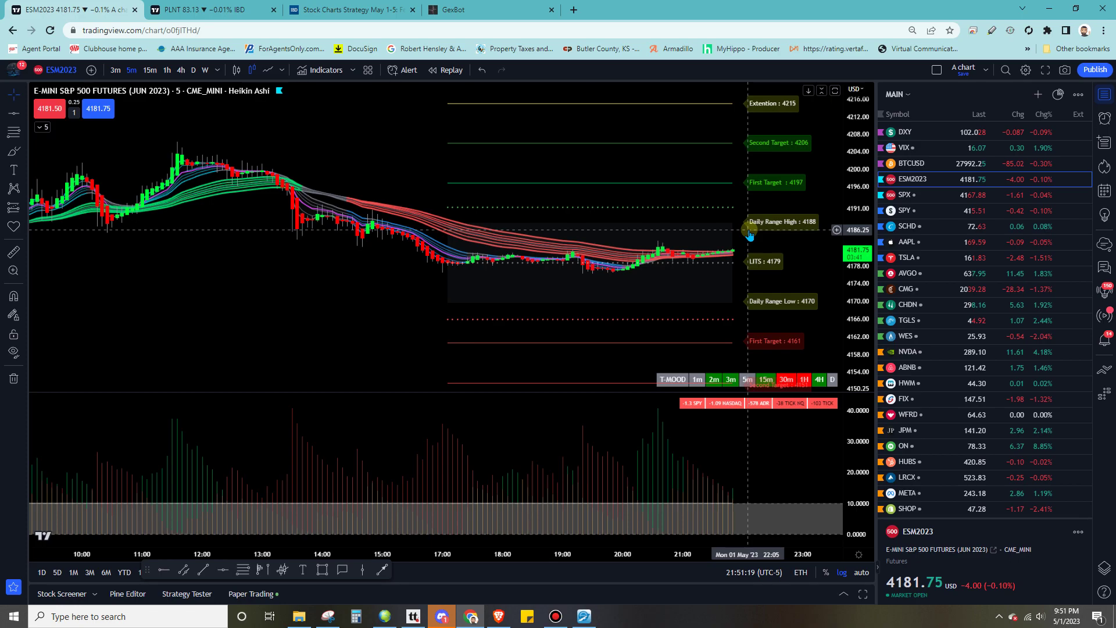
left_click_drag(858, 308, 865, 204)
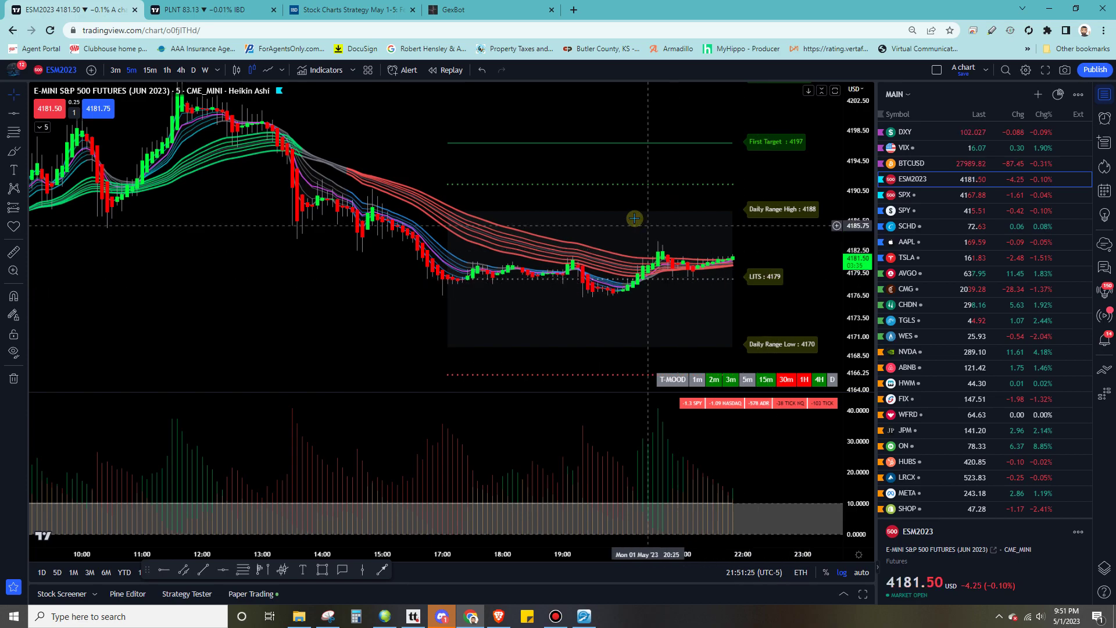
Step: Widen GexBot's SPX 0DTE gamma exposure axis to ±20 Bn, then return to the ESM2023 chart
left_click(503, 14)
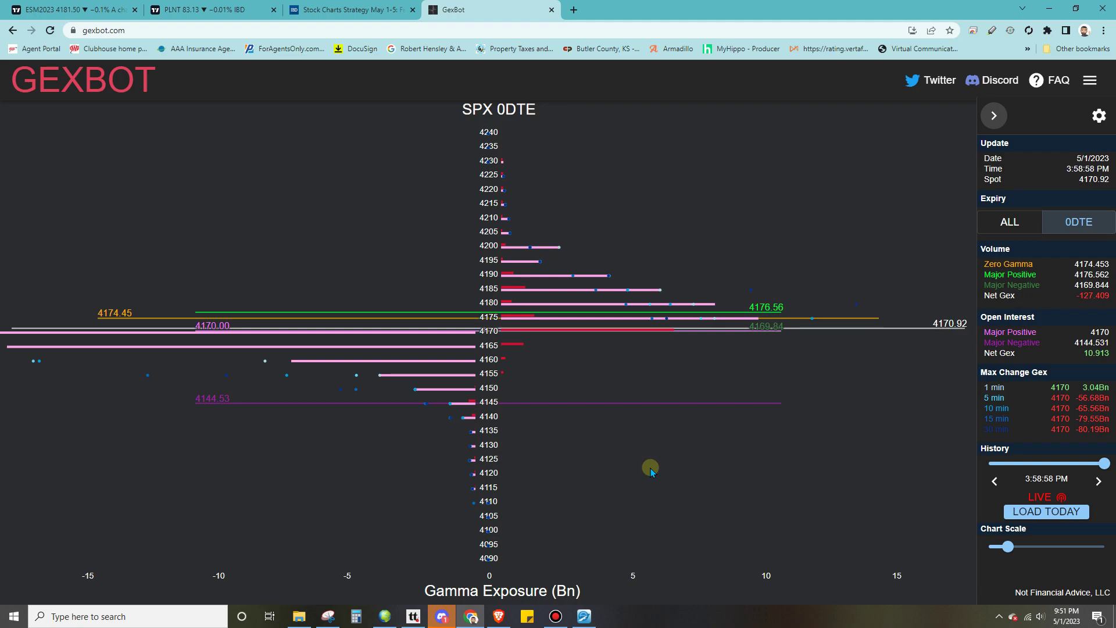
left_click_drag(1007, 546, 1013, 547)
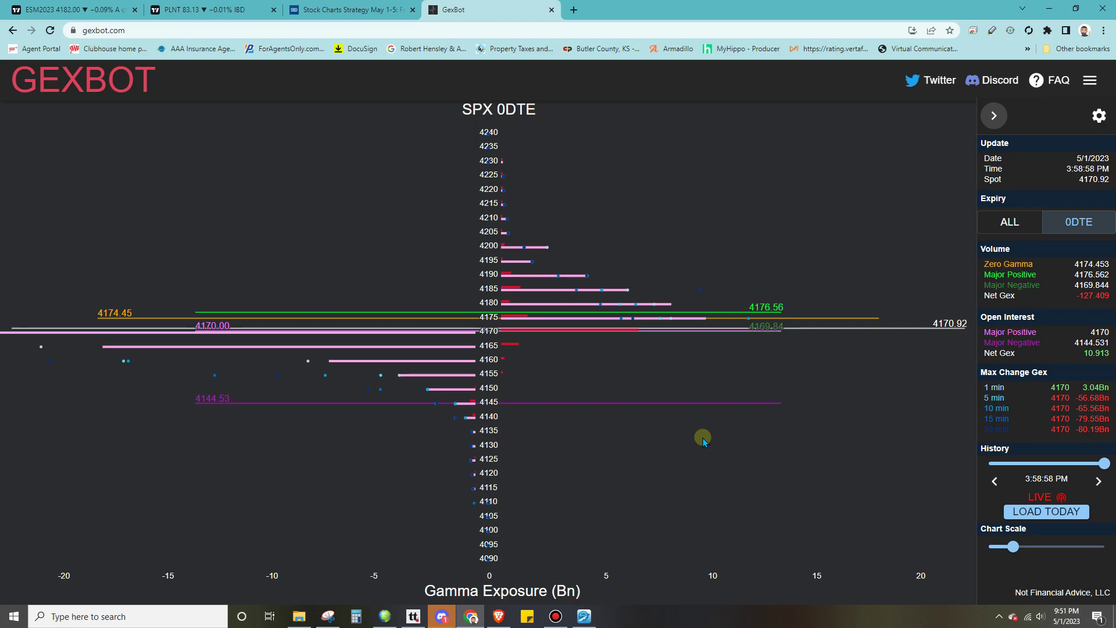
left_click(69, 10)
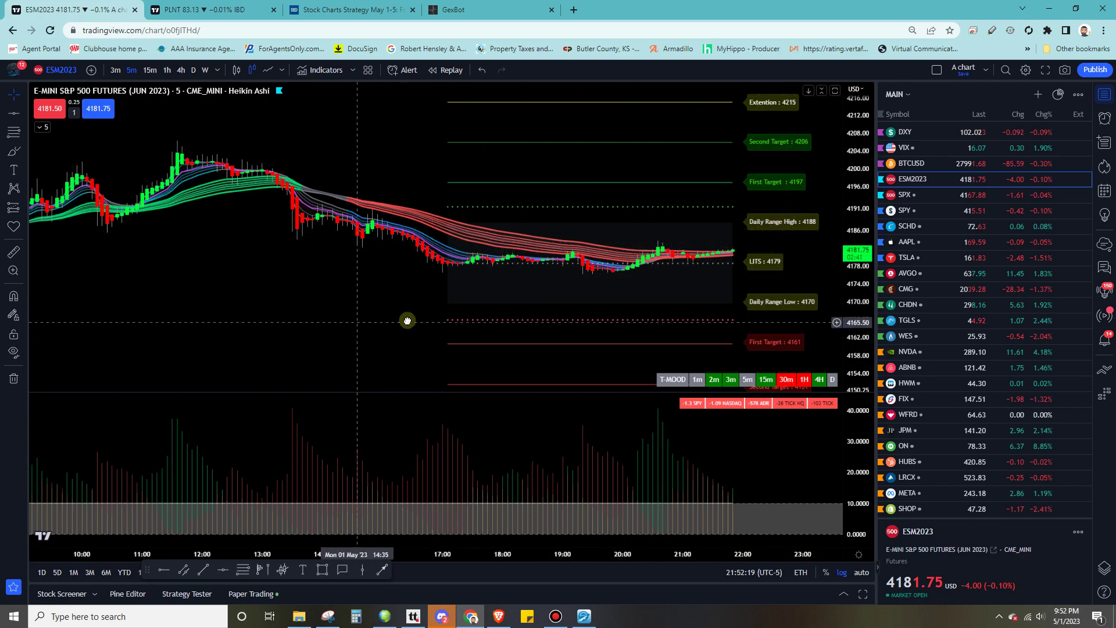
Step: Pan the ESM2023 chart back to the morning session from about 07:00, after a quick GexBot check
left_click_drag(406, 321, 573, 343)
left_click(482, 10)
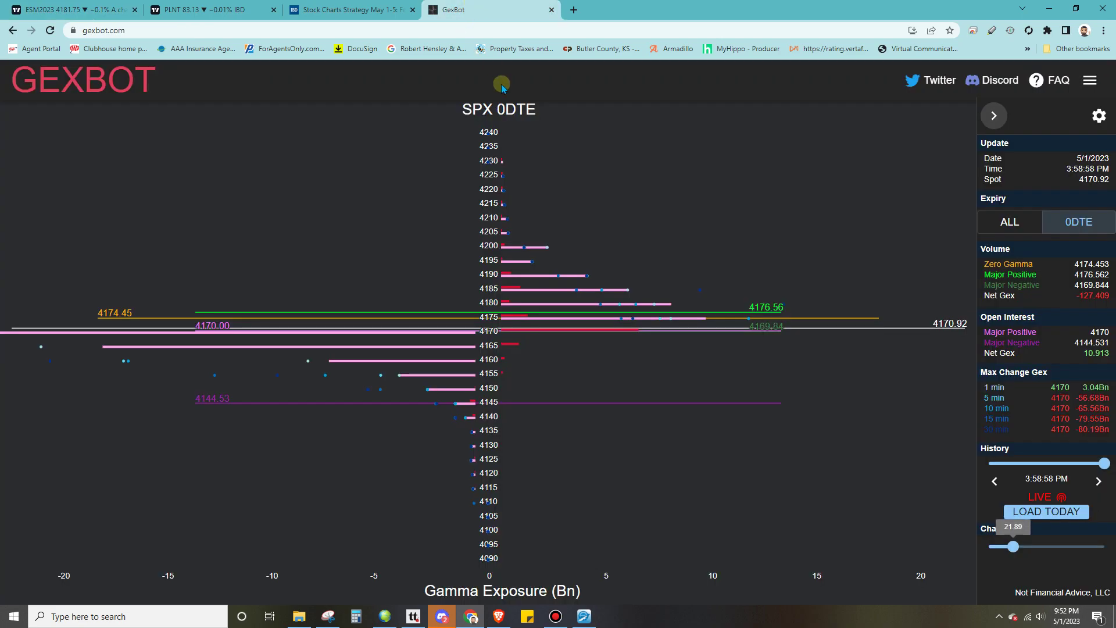
left_click(105, 12)
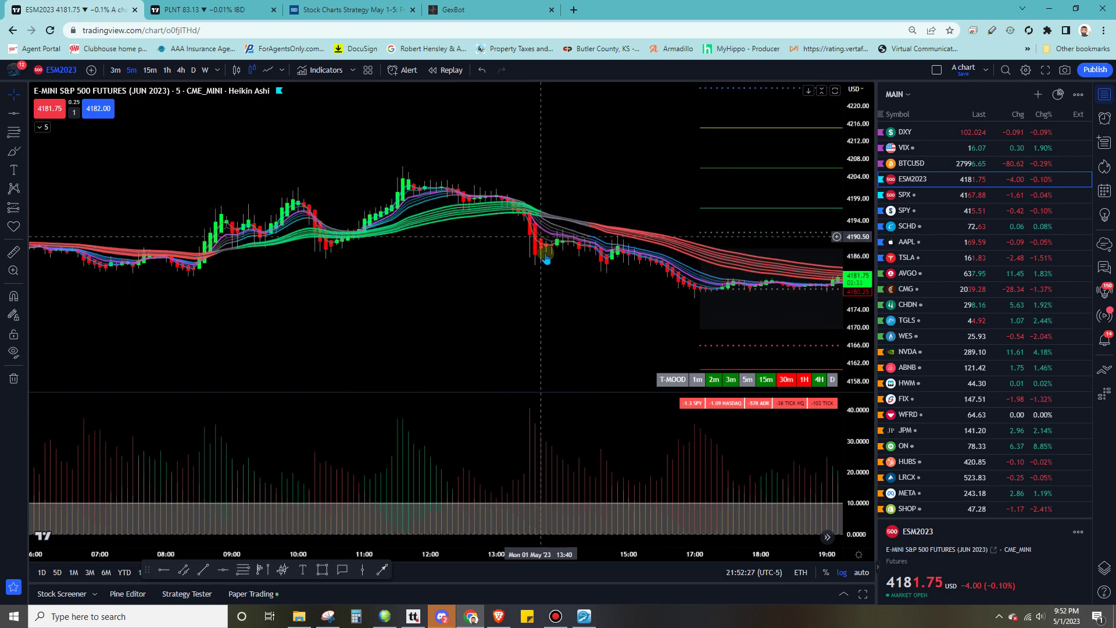
left_click_drag(548, 276, 485, 169)
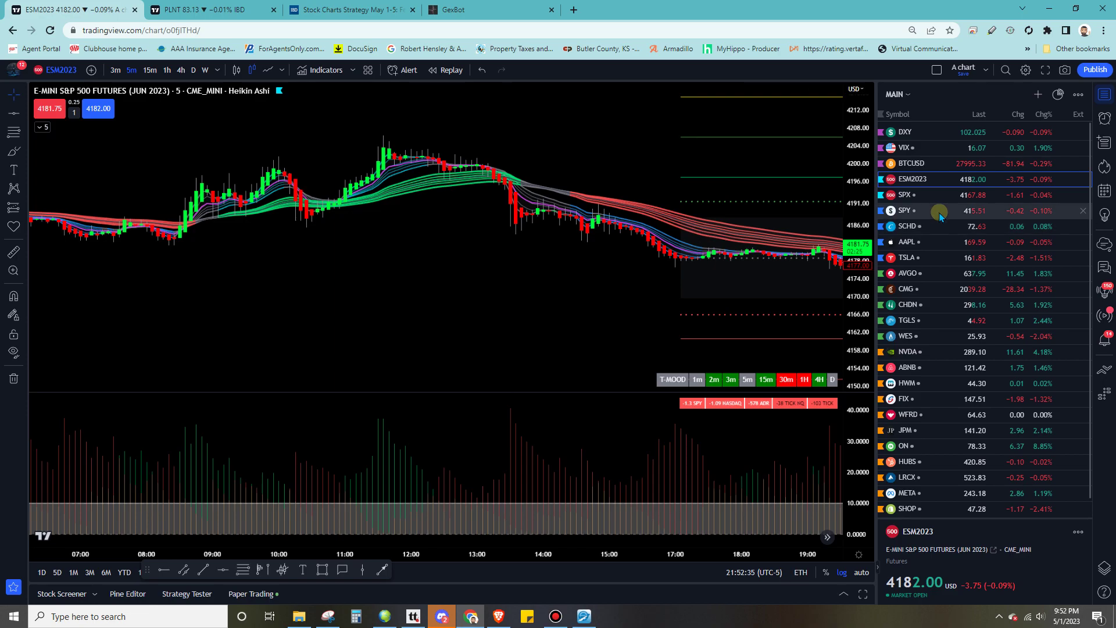
Step: Load SPX on the 5-minute Heikin Ashi chart, refit its price scale, and check GexBot levels
left_click(939, 196)
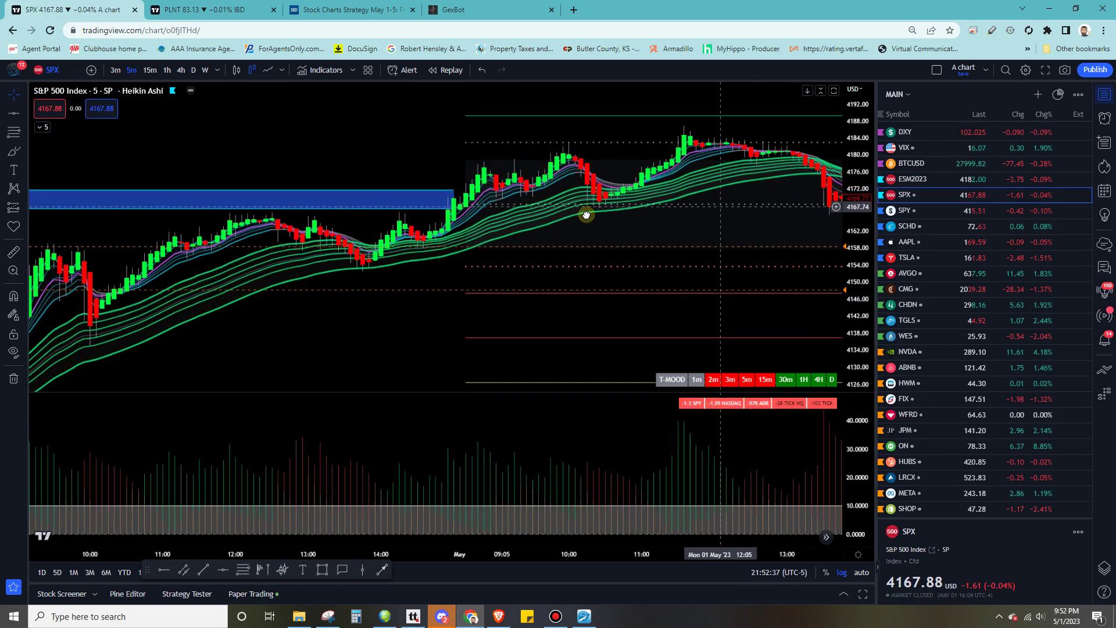
left_click_drag(844, 283, 620, 221)
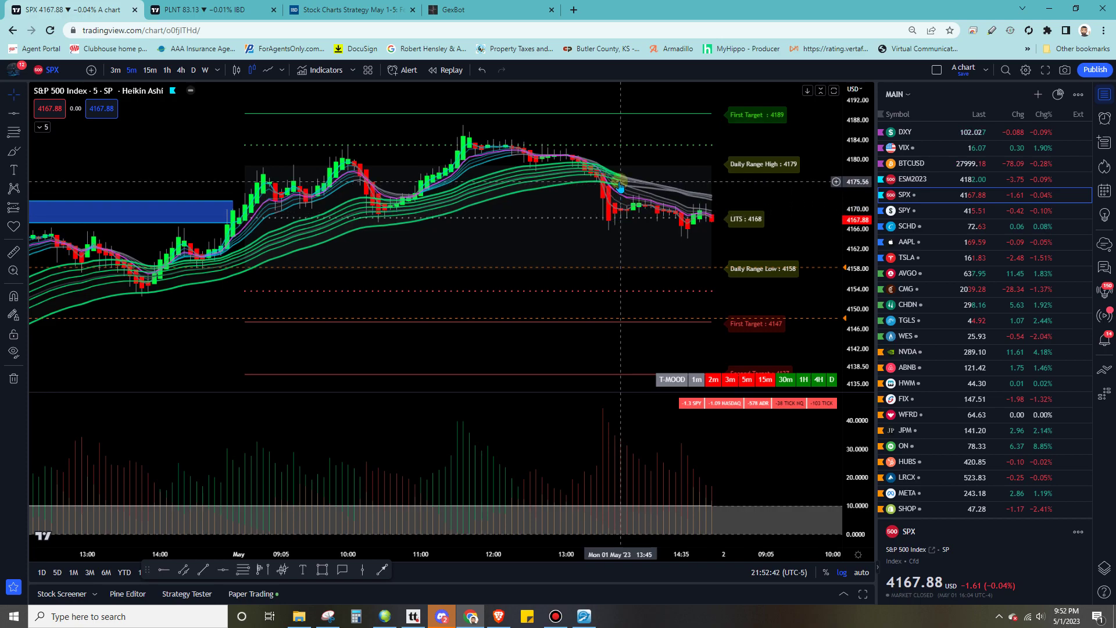
left_click(454, 10)
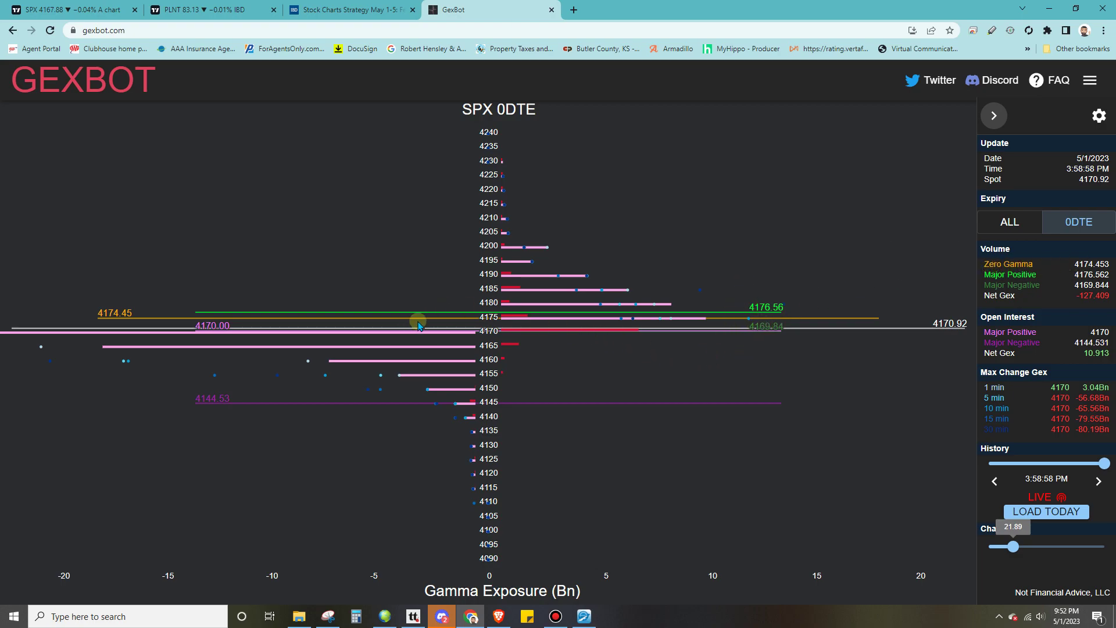
left_click(83, 12)
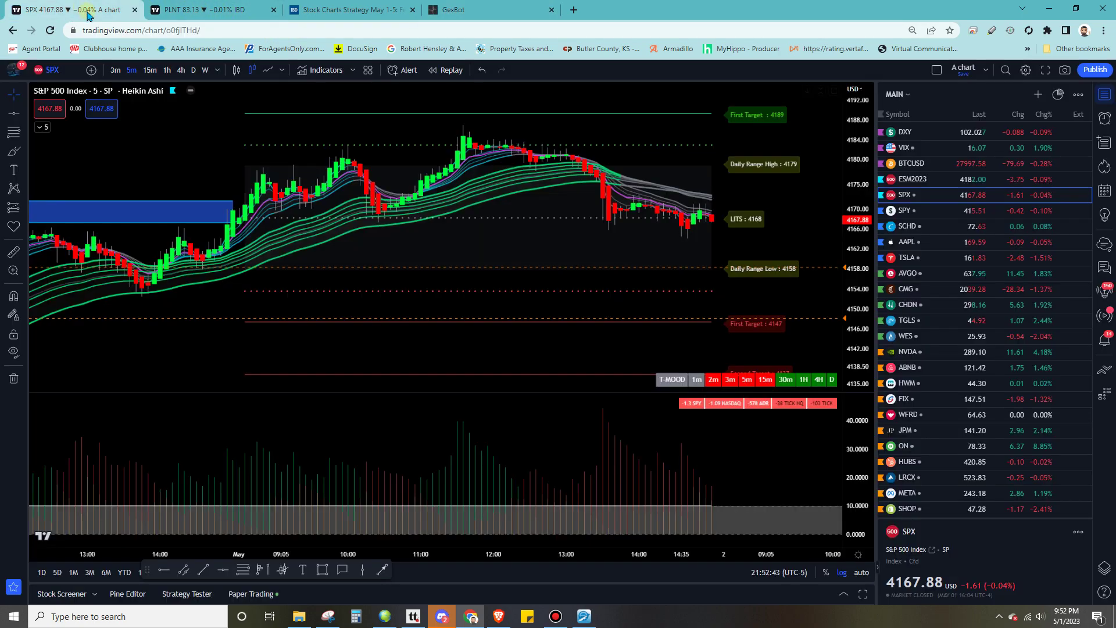
Step: Draw a horizontal line at the 4174 zero-gamma level on the SPX chart, then switch to GexBot
left_click(221, 571)
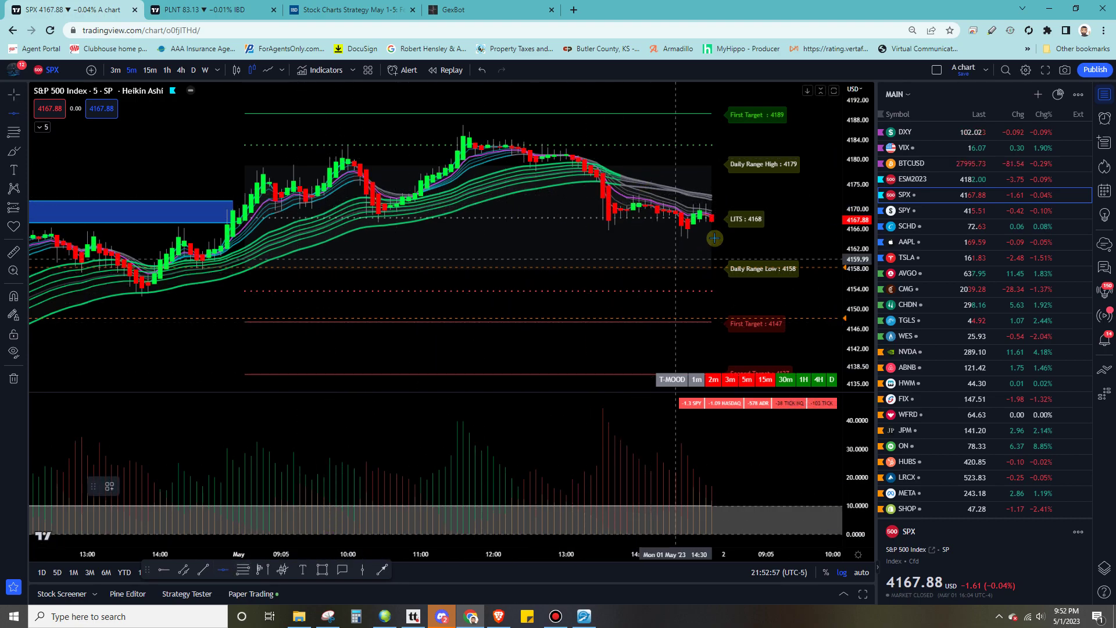
left_click(751, 187)
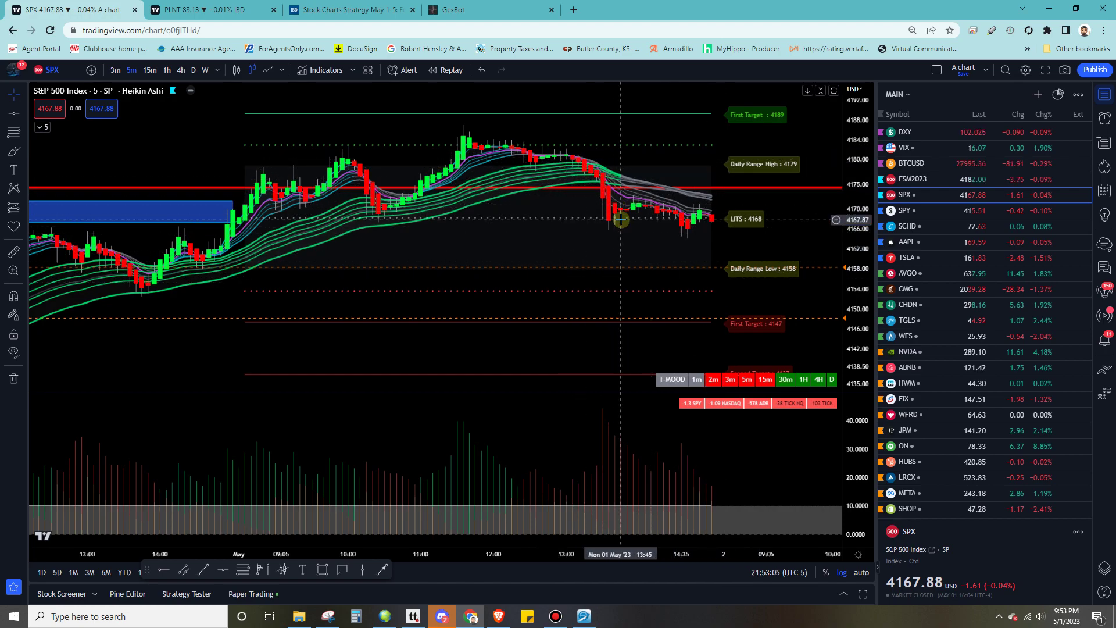
left_click(453, 9)
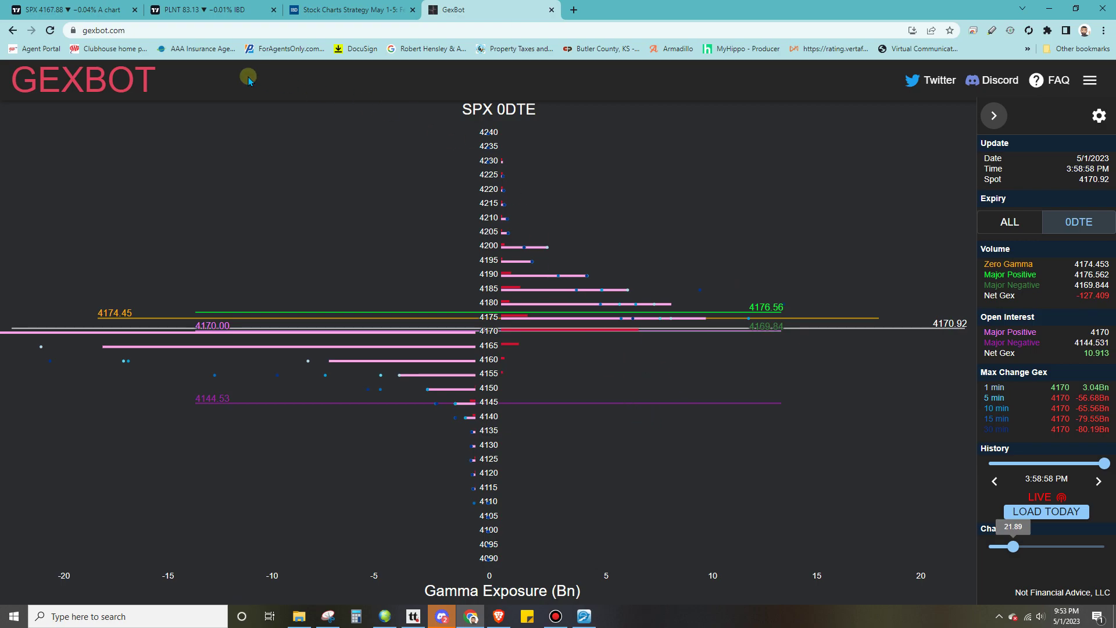
Step: Go from GexBot back to the TradingView SPX chart showing the 4174 line
left_click(93, 10)
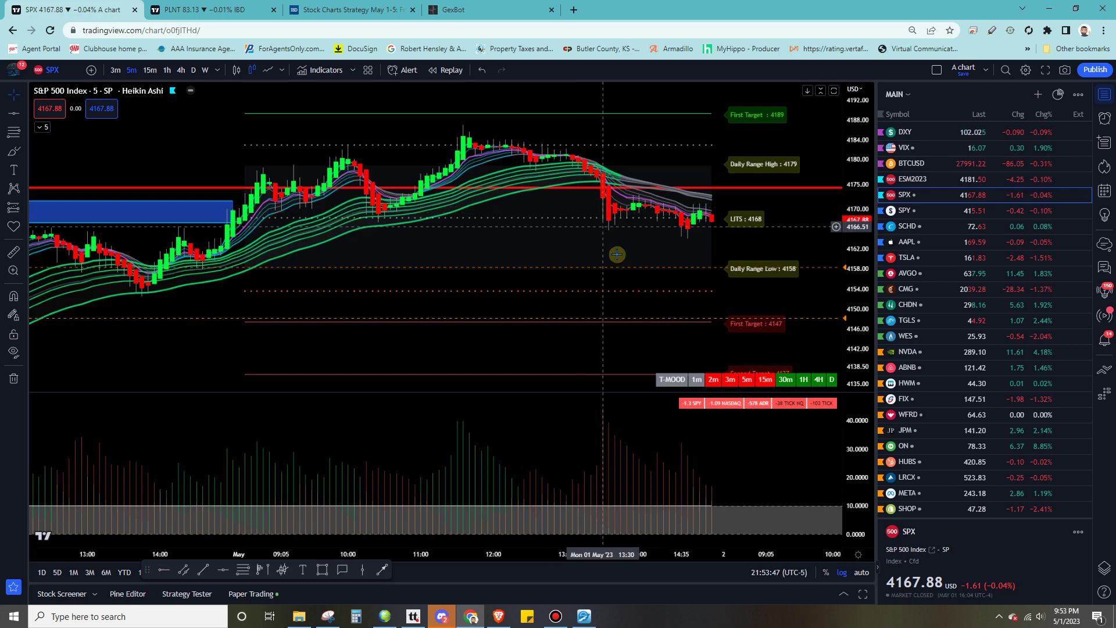
left_click_drag(637, 256, 652, 275)
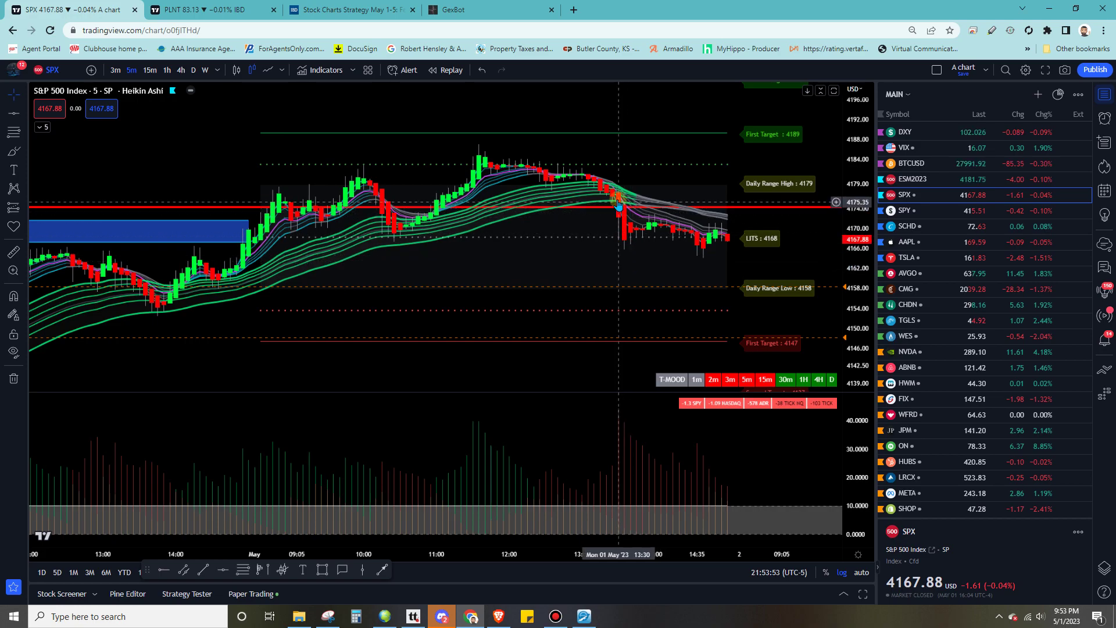
left_click_drag(667, 256, 637, 234)
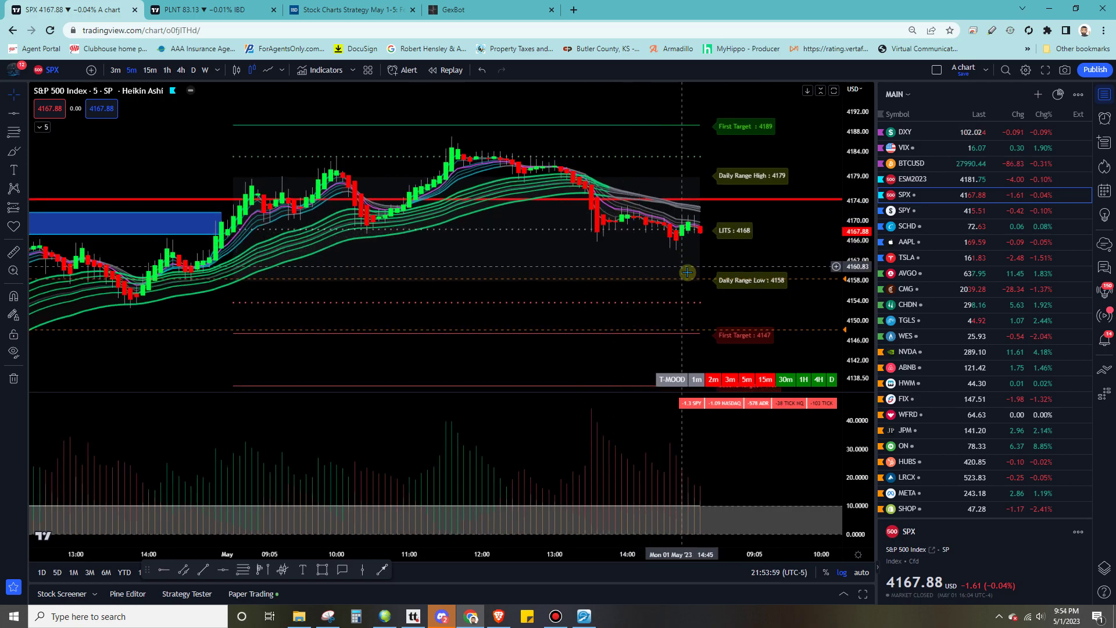
left_click(472, 9)
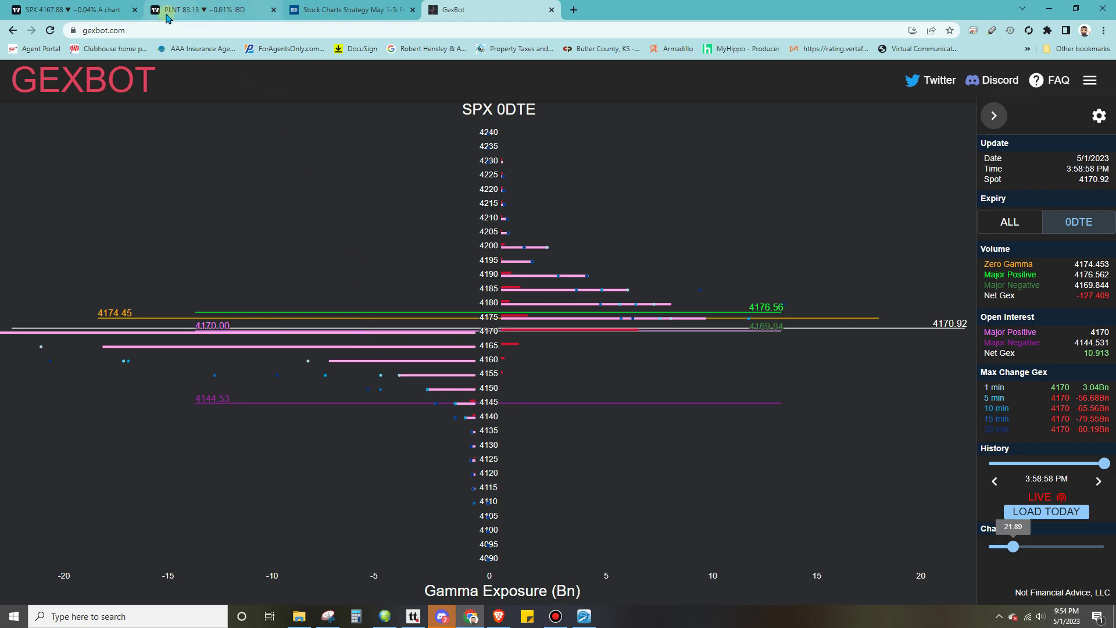
left_click(69, 9)
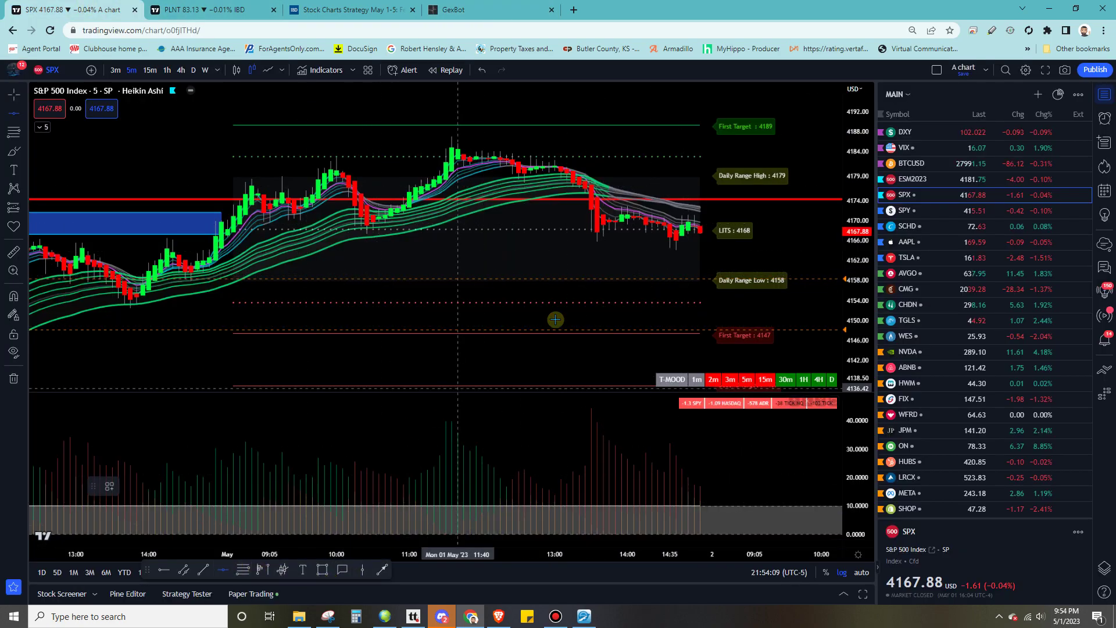
Step: Place a horizontal line at 4165.24 on the SPX chart, then switch to GexBot
left_click(701, 244)
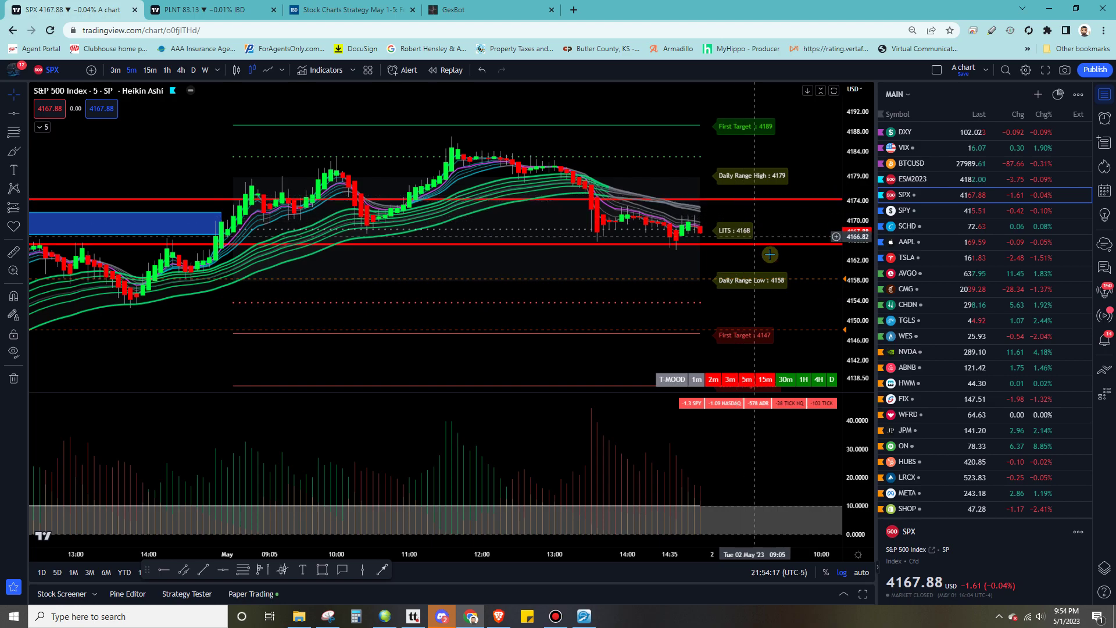
left_click(465, 9)
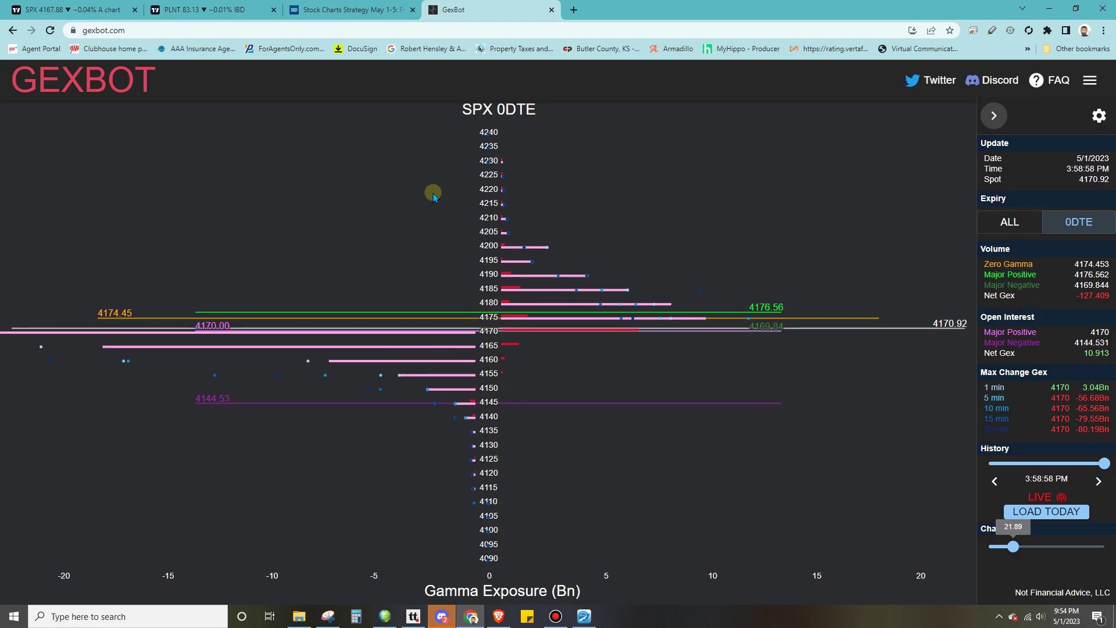
Step: Compare the SPX chart against GexBot's gamma levels, switching between the two tabs
left_click(75, 10)
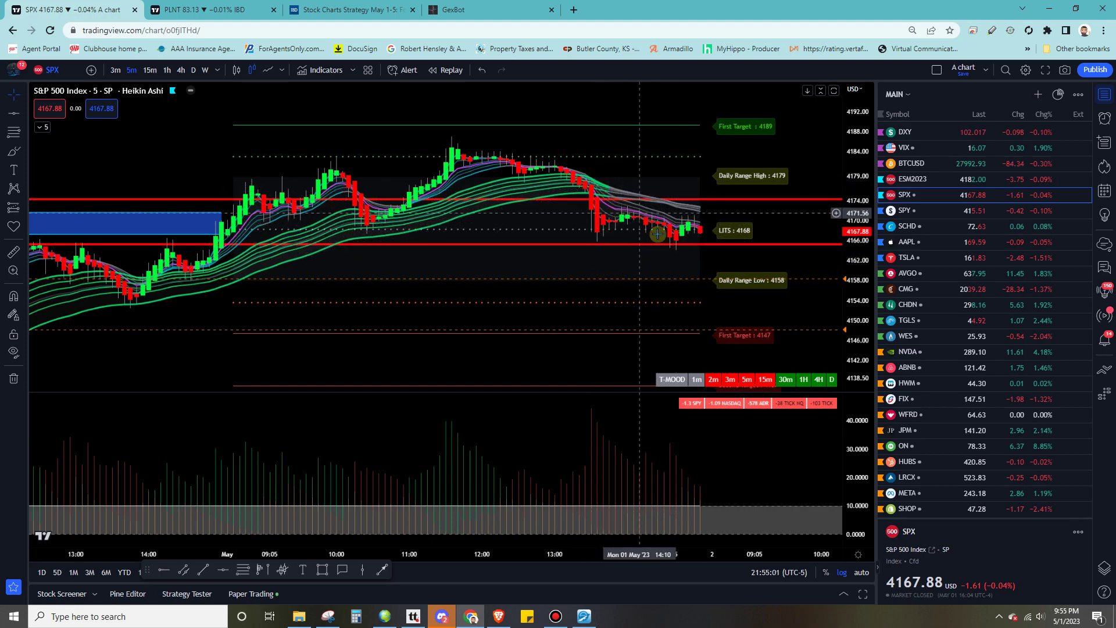
left_click(483, 12)
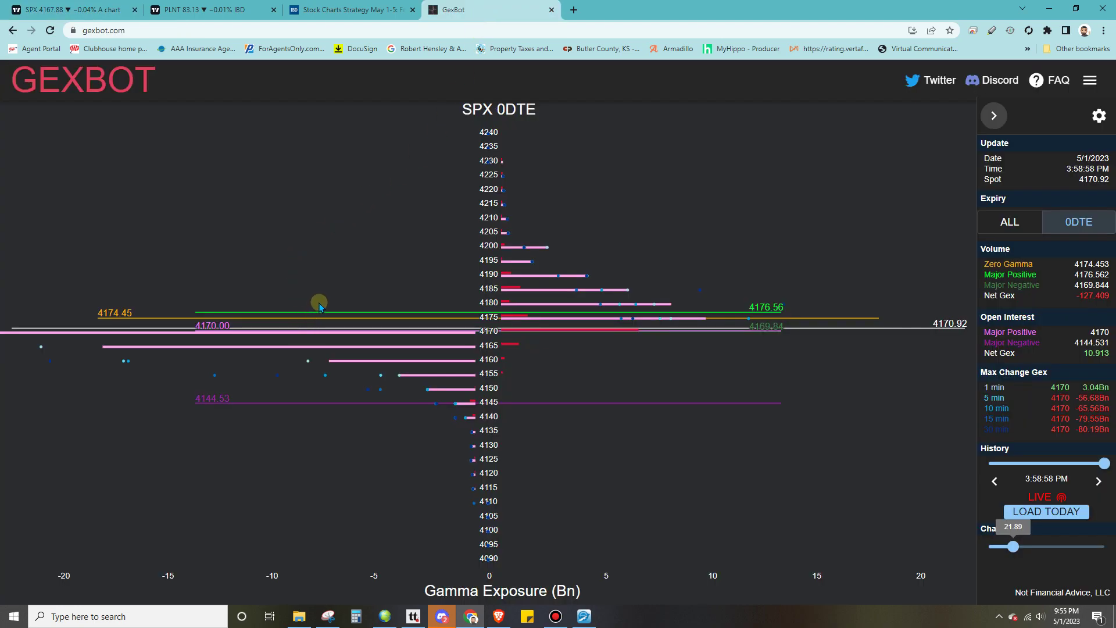
left_click(53, 10)
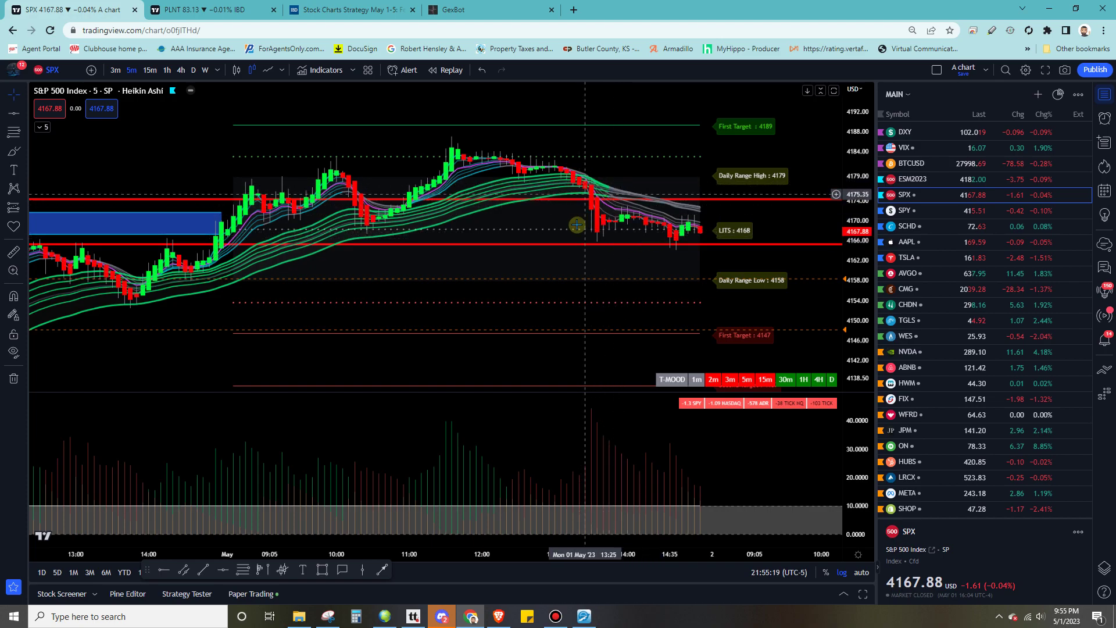
Step: Add a horizontal line at 4185.48 near the candle high, then check GexBot's levels
left_click_drag(670, 264, 646, 278)
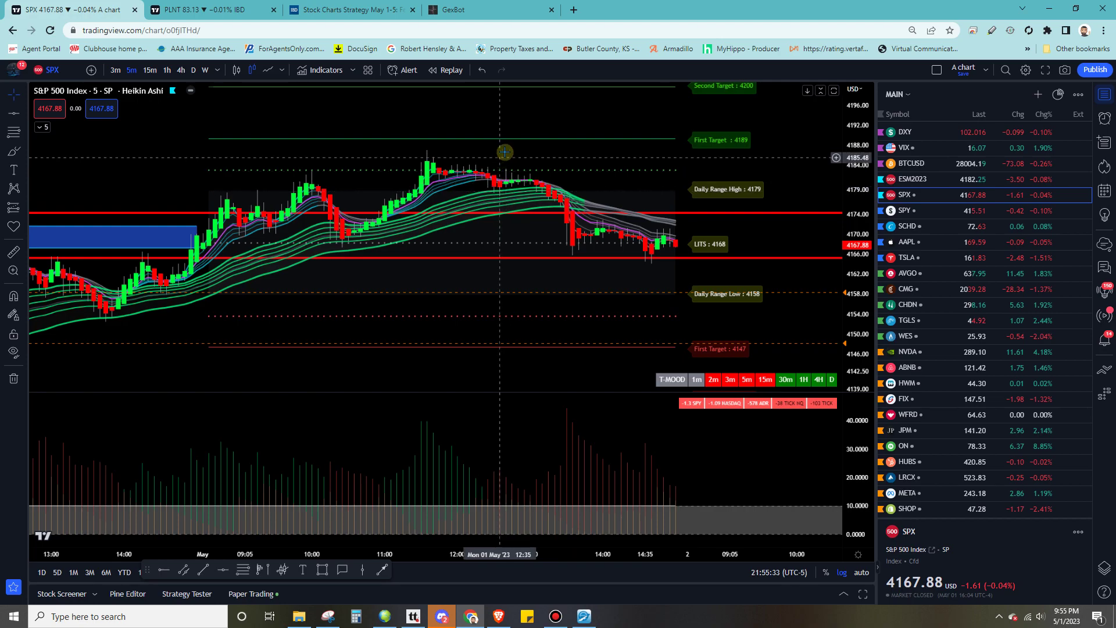
left_click(242, 567)
left_click(436, 156)
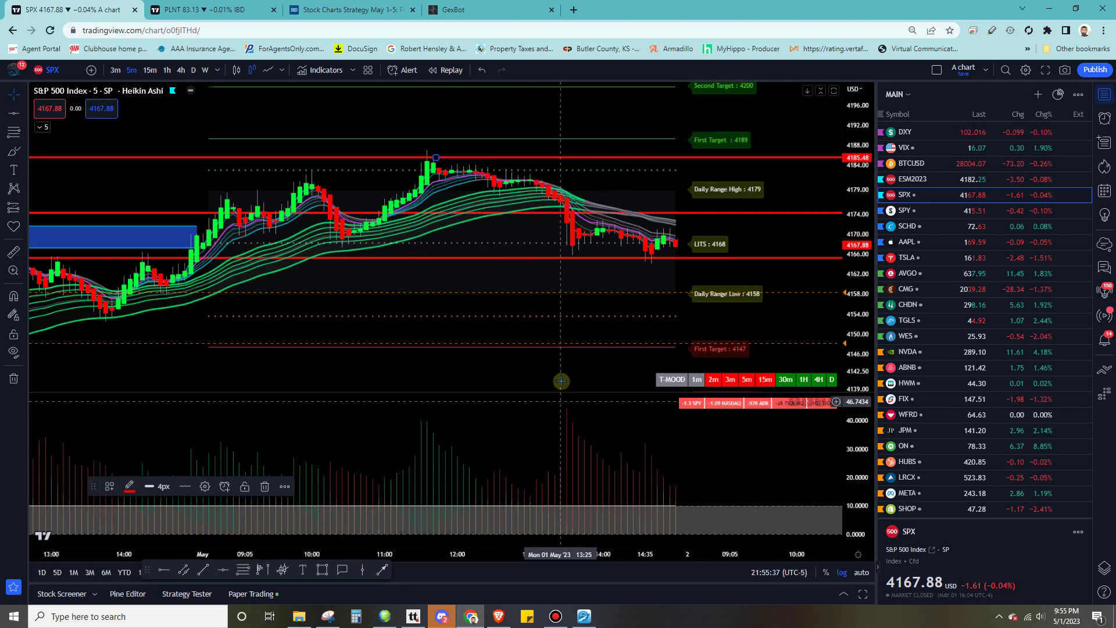
left_click(465, 10)
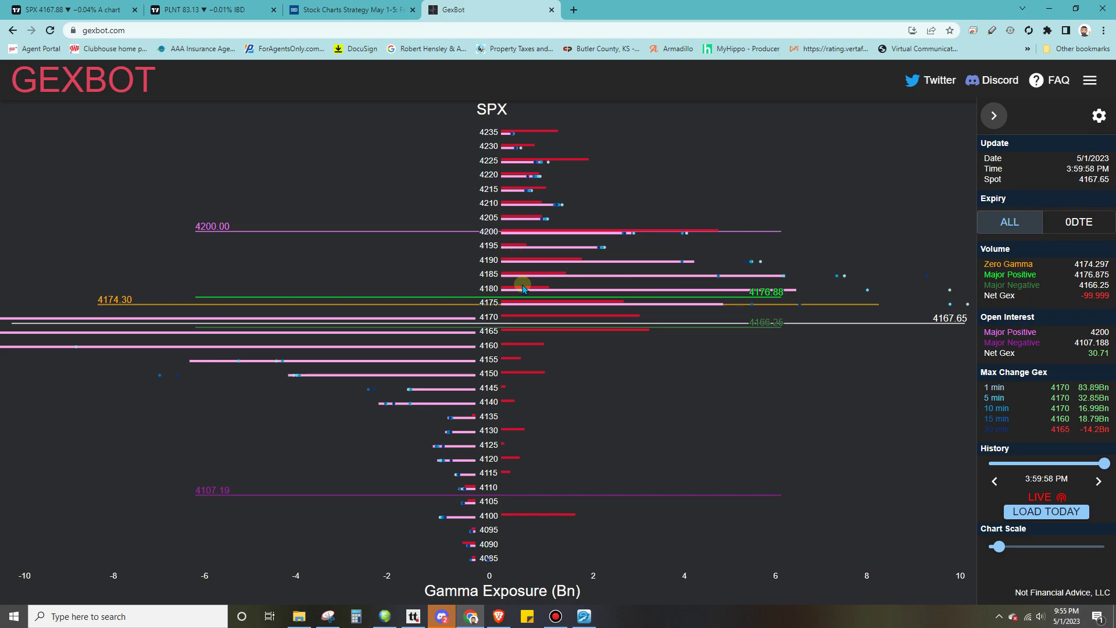
left_click(70, 10)
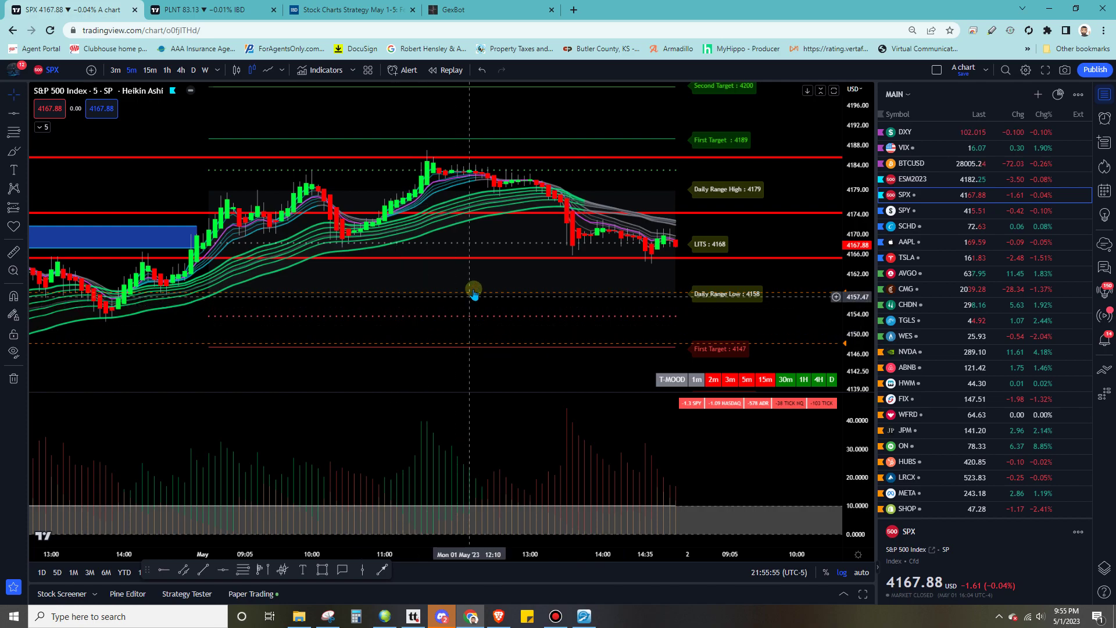
scroll(473, 292, "left", 2)
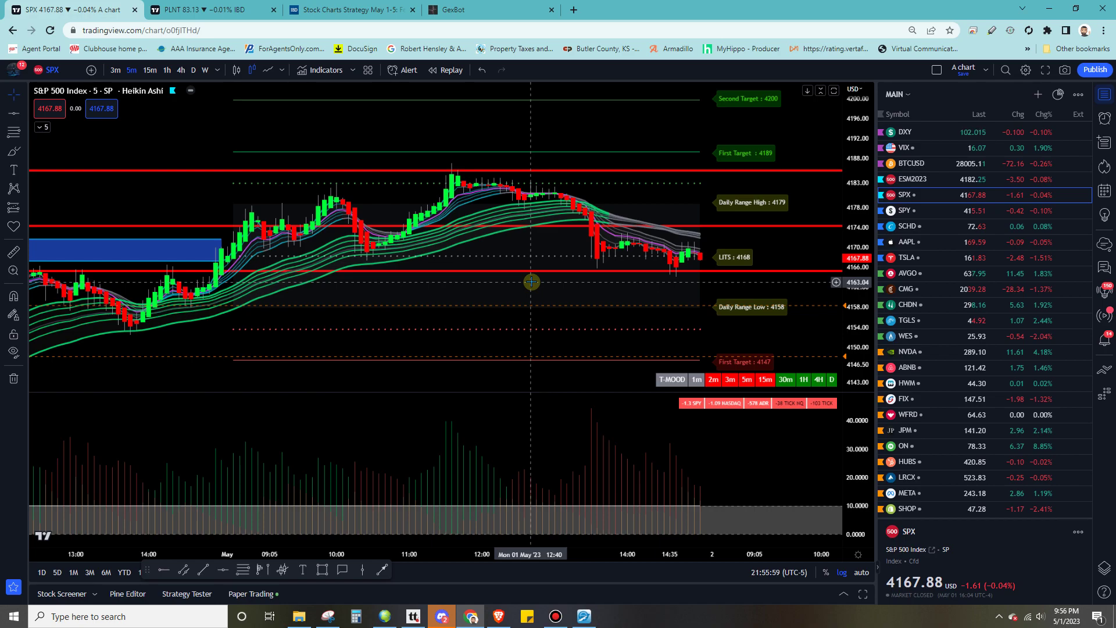
left_click(459, 10)
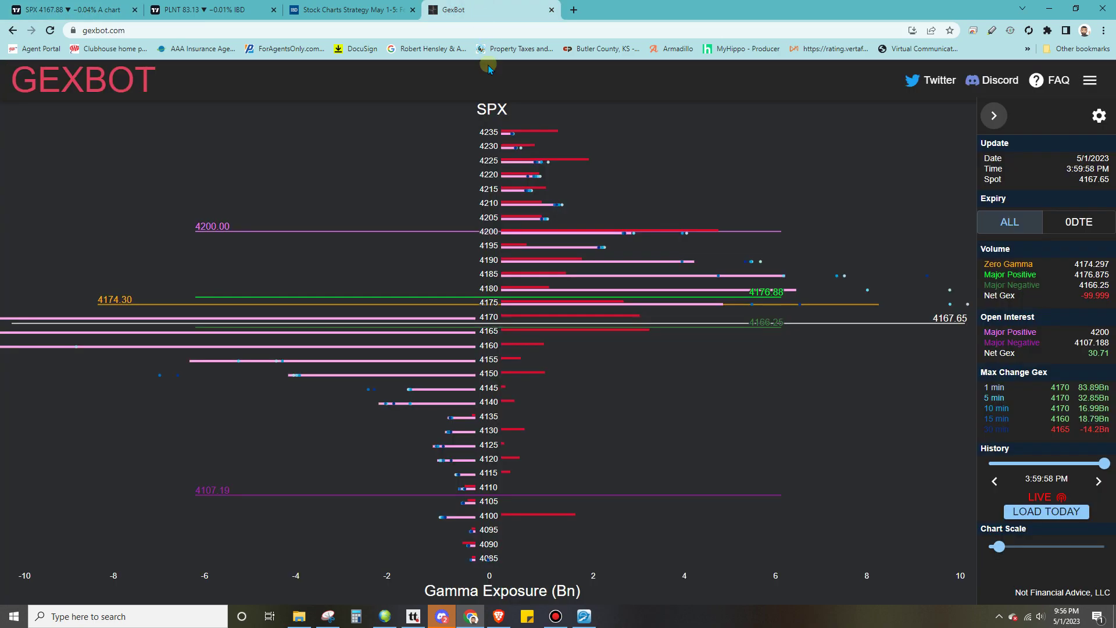
left_click(441, 616)
left_click(36, 283)
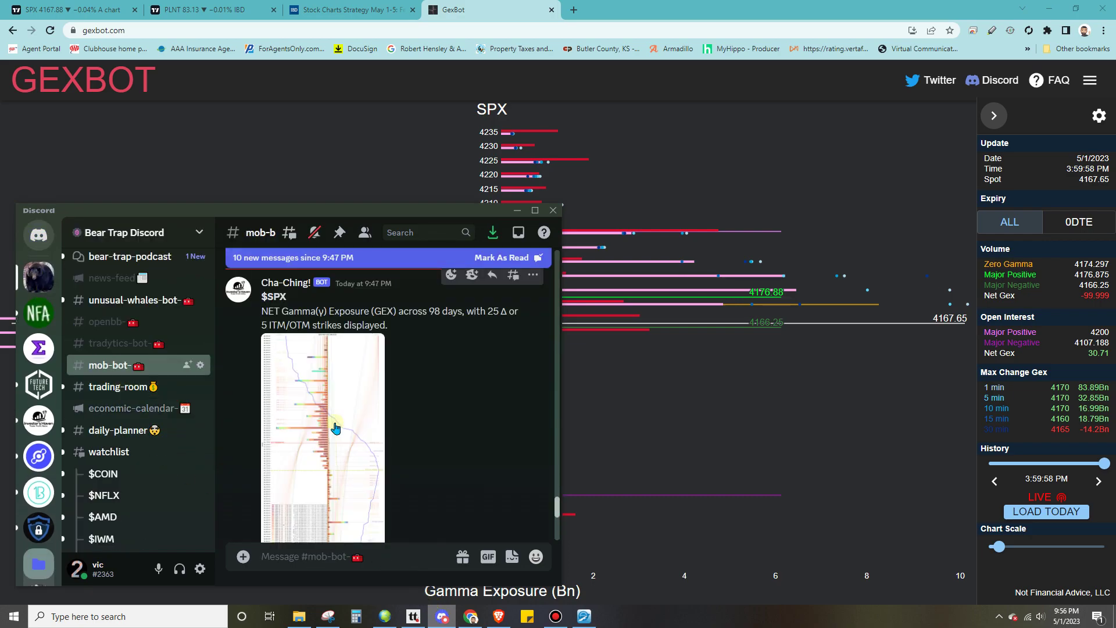
scroll(326, 430, "down", 10)
scroll(130, 465, "down", 5)
left_click(136, 357)
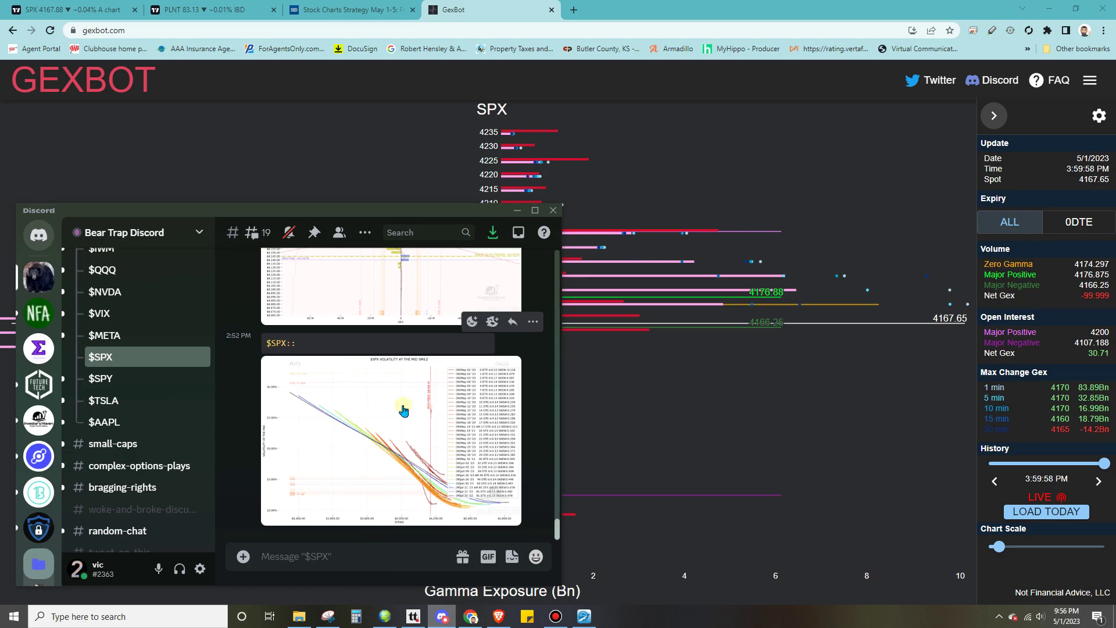
left_click(497, 10)
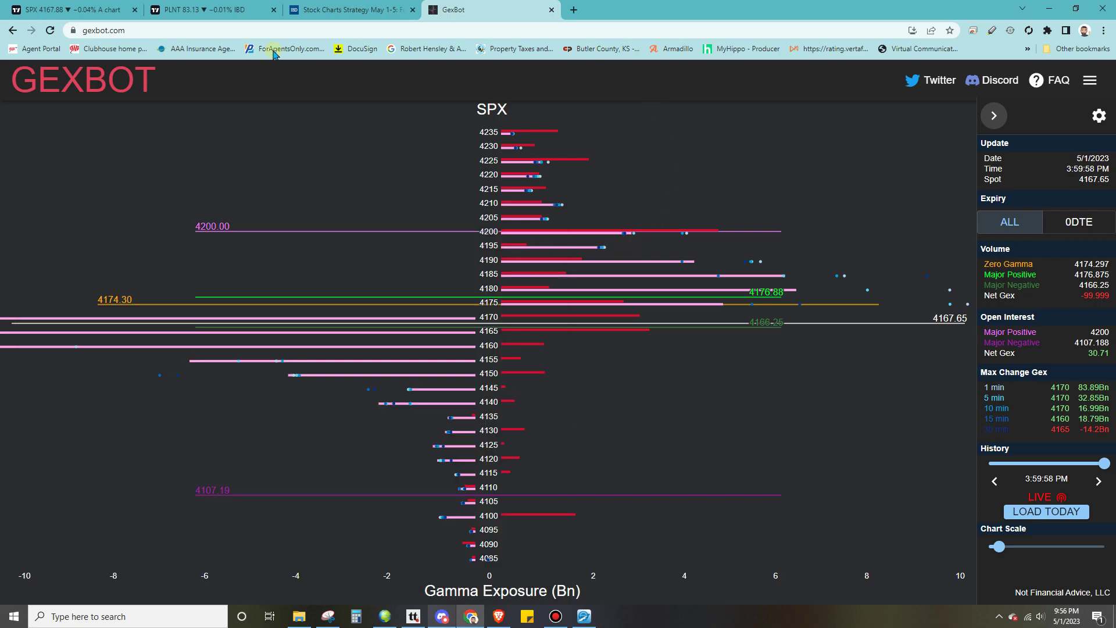
Step: Return to the first browser tab holding the TradingView SPX chart and its three red gamma lines
left_click(70, 10)
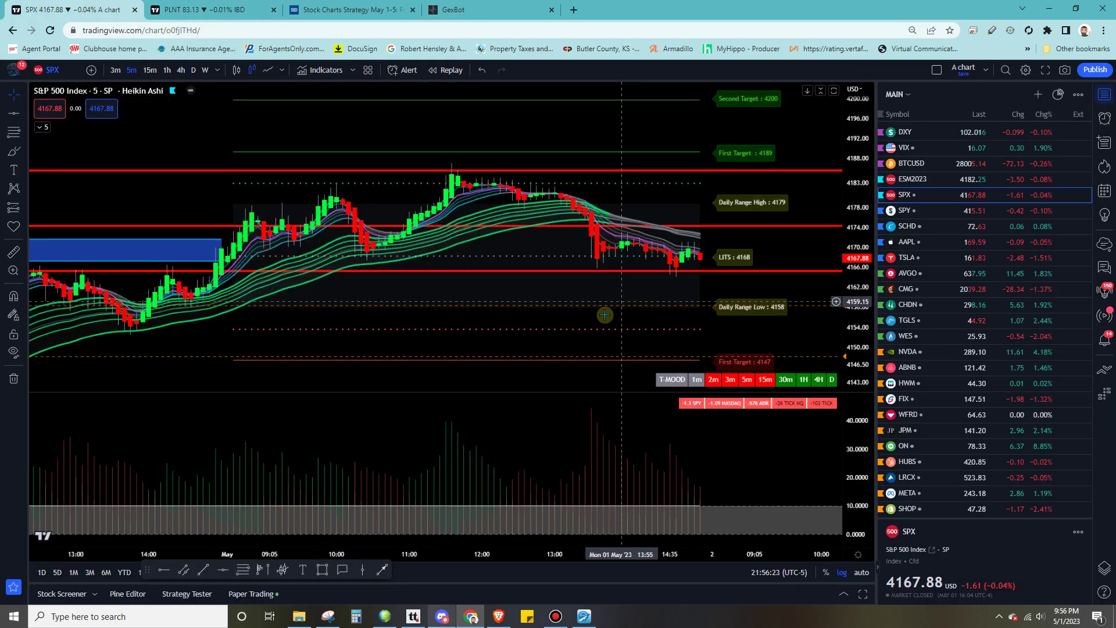